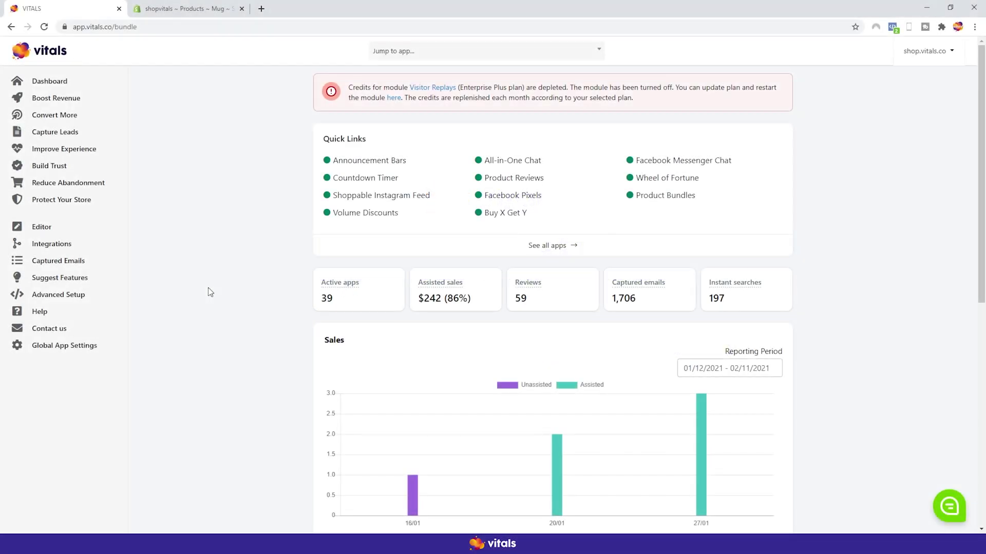
Open the Upsell Builder page from Boost Revenue in the Vitals sidebar
{"action": "left_click", "coordinate": [65, 101]}
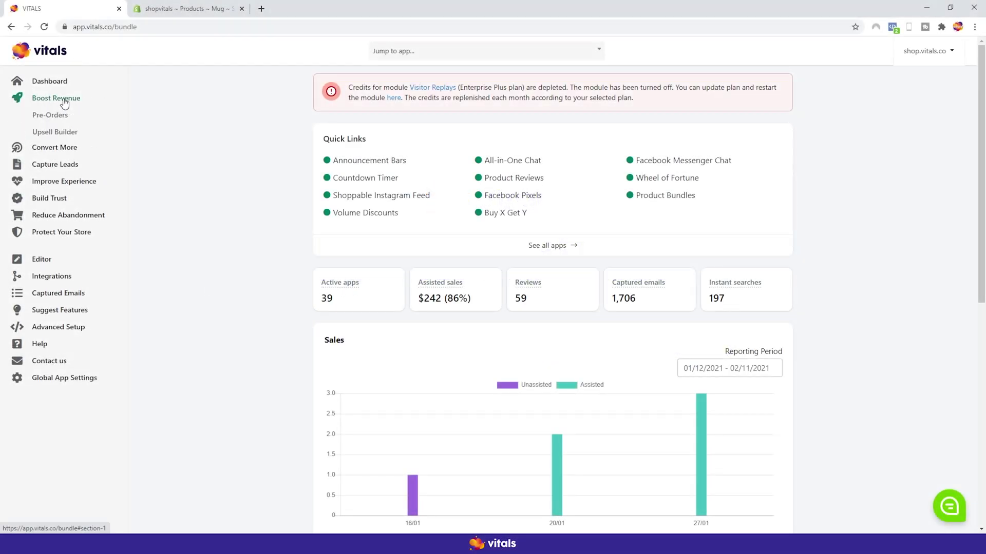
{"action": "left_click", "coordinate": [55, 132]}
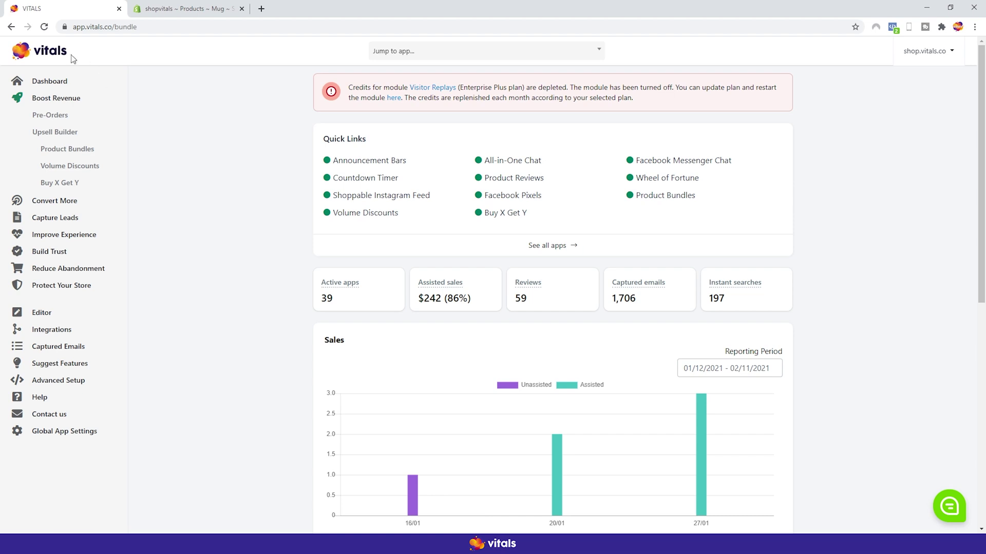
{"action": "left_click", "coordinate": [67, 132]}
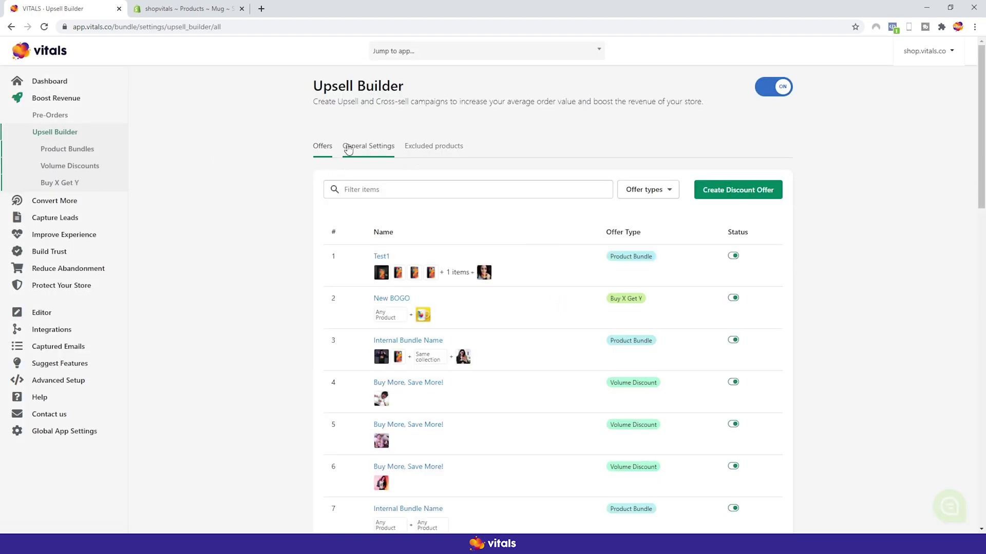
Review the General Settings and Excluded products tabs, leaving exclusions unchanged, then return to Offers
{"action": "left_click", "coordinate": [368, 147]}
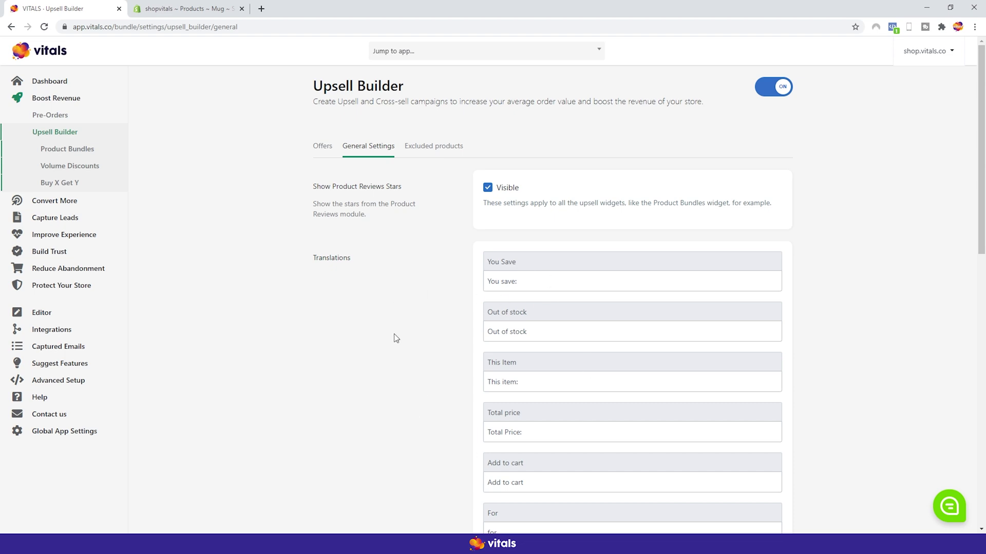
{"action": "left_click", "coordinate": [437, 147]}
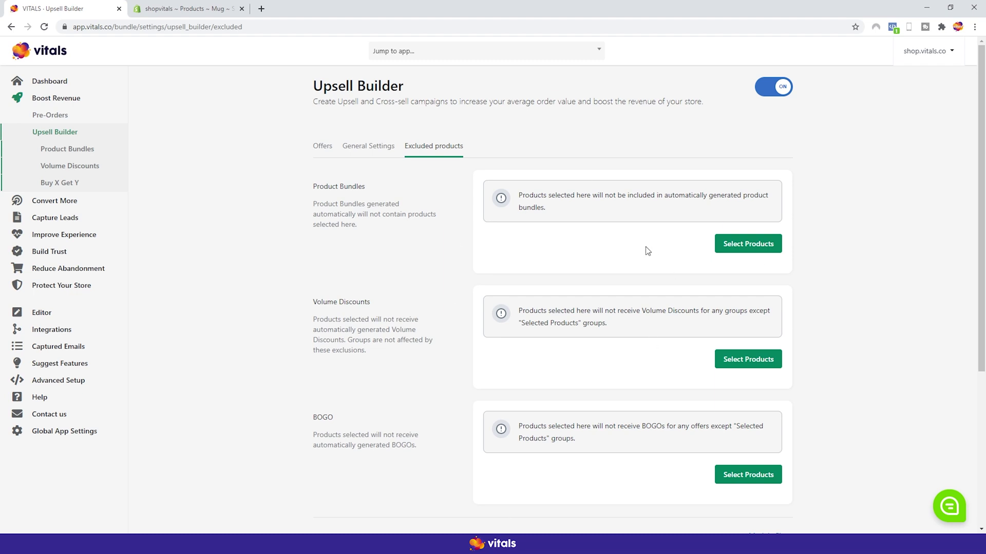
{"action": "left_click", "coordinate": [747, 245]}
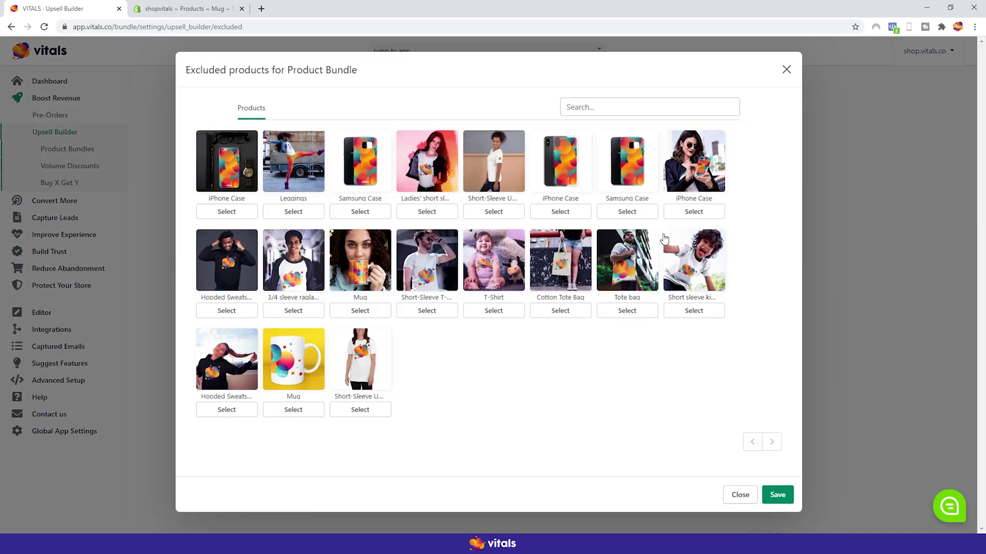
{"action": "left_click", "coordinate": [743, 495]}
{"action": "left_click", "coordinate": [321, 147]}
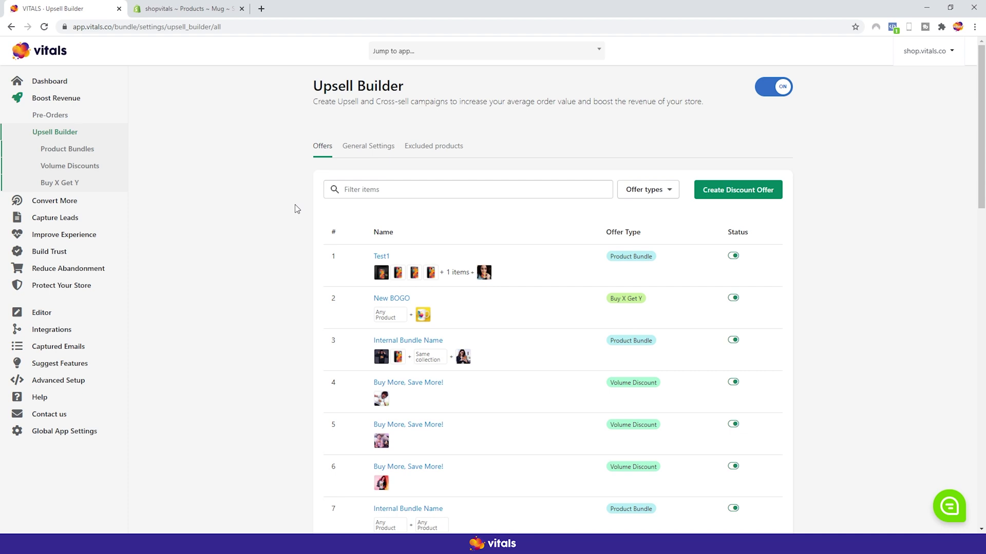
{"action": "scroll", "coordinate": [295, 207], "scroll_direction": "down", "scroll_amount": 5}
{"action": "scroll", "coordinate": [296, 195], "scroll_direction": "down", "scroll_amount": 2}
{"action": "scroll", "coordinate": [297, 195], "scroll_direction": "down", "scroll_amount": 2}
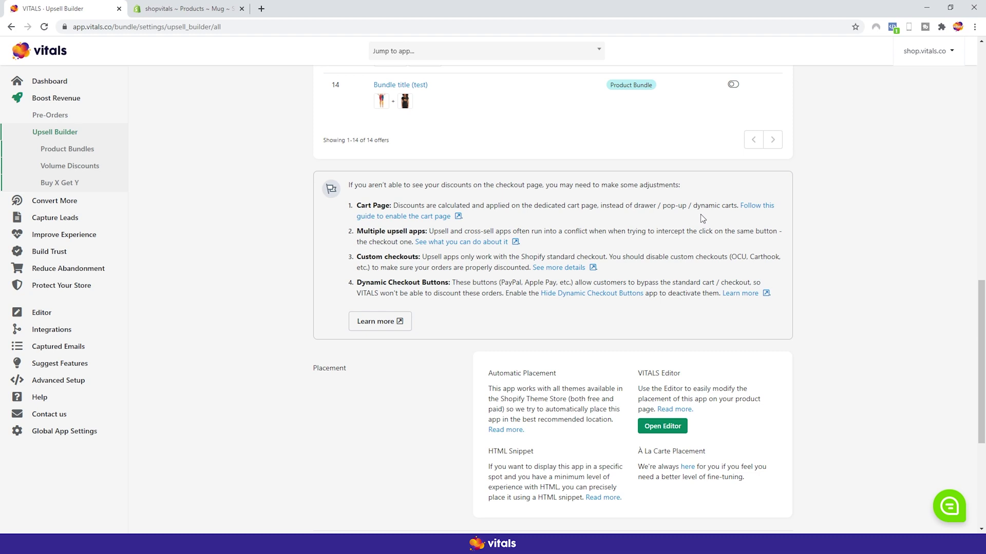
Open the cart-page enabling guide in a new tab, then come back to the Upsell Builder
{"action": "left_click", "coordinate": [755, 206]}
{"action": "scroll", "coordinate": [501, 233], "scroll_direction": "down", "scroll_amount": 2}
{"action": "scroll", "coordinate": [502, 234], "scroll_direction": "down", "scroll_amount": 3}
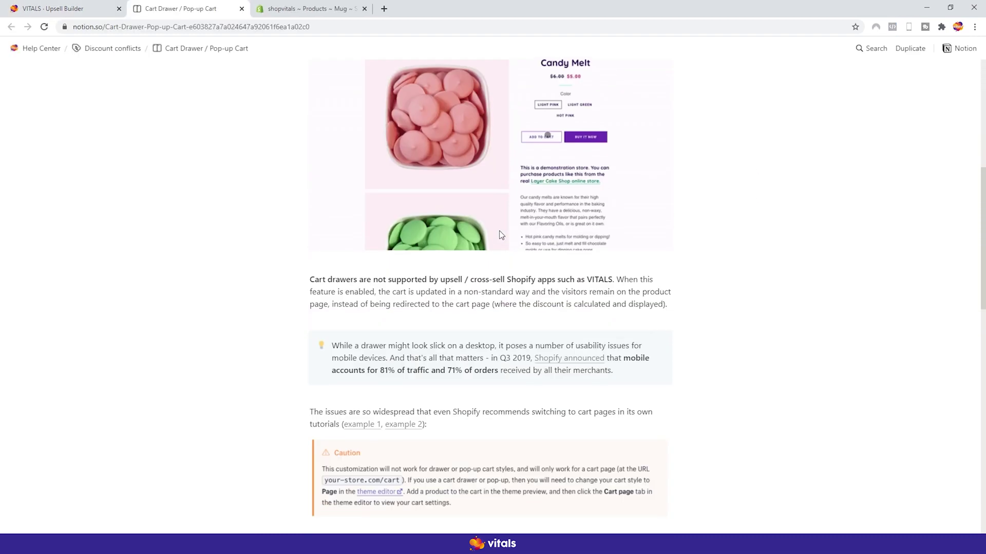
{"action": "scroll", "coordinate": [502, 234], "scroll_direction": "down", "scroll_amount": 3}
{"action": "scroll", "coordinate": [501, 234], "scroll_direction": "down", "scroll_amount": 2}
{"action": "key", "text": "ctrl+shift+Tab"}
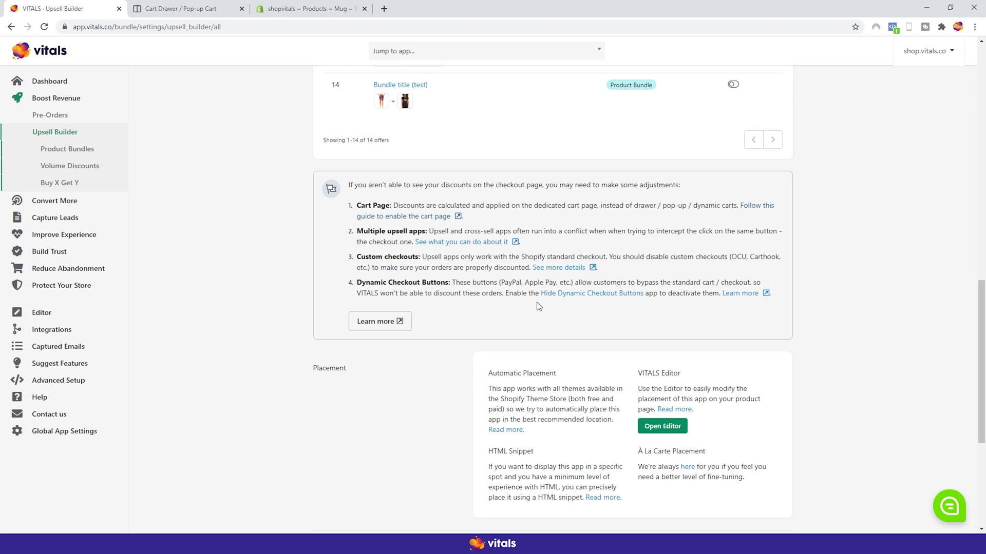
Glance at the Hide Dynamic Checkout Buttons app, close it, and filter to Volume Discounts
{"action": "left_click", "coordinate": [587, 299]}
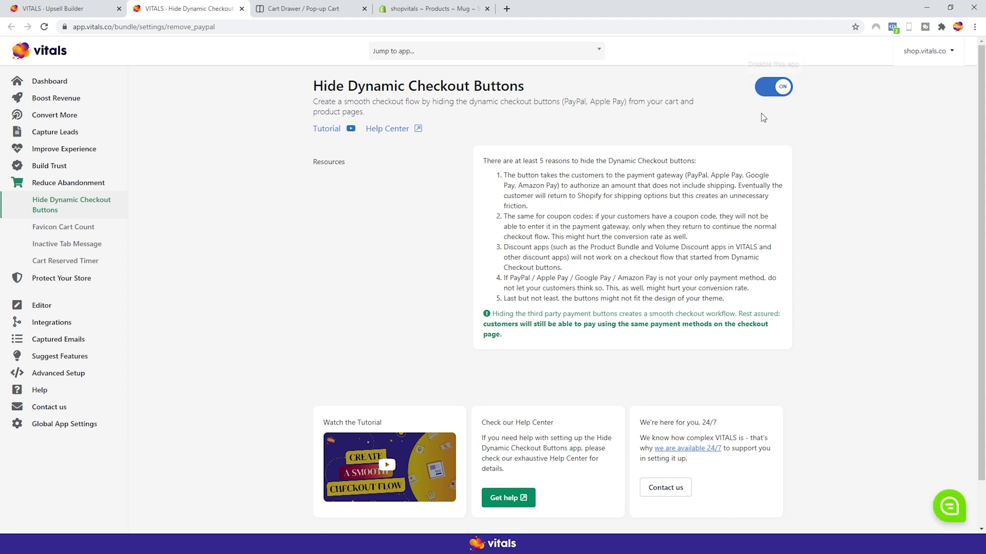
{"action": "left_click", "coordinate": [241, 9]}
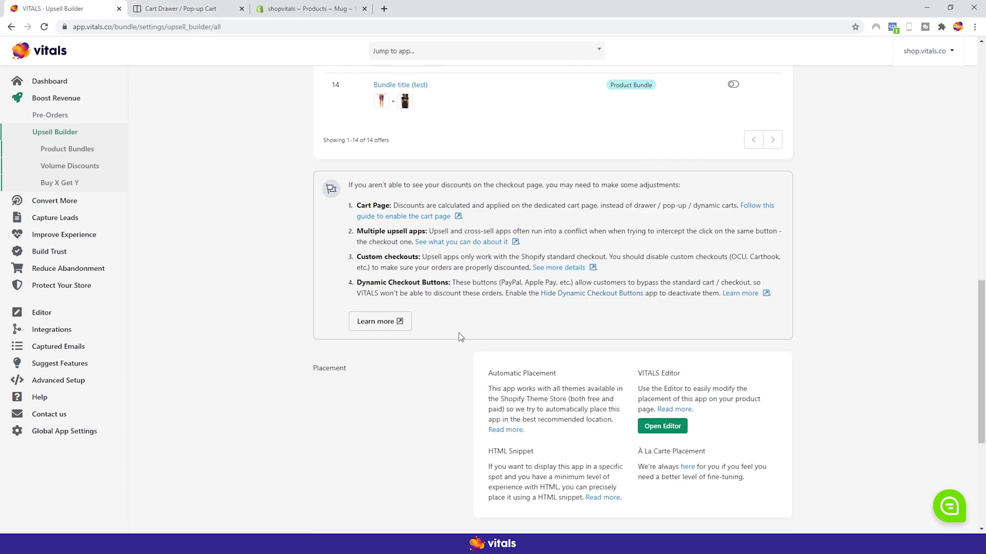
{"action": "left_click", "coordinate": [90, 167]}
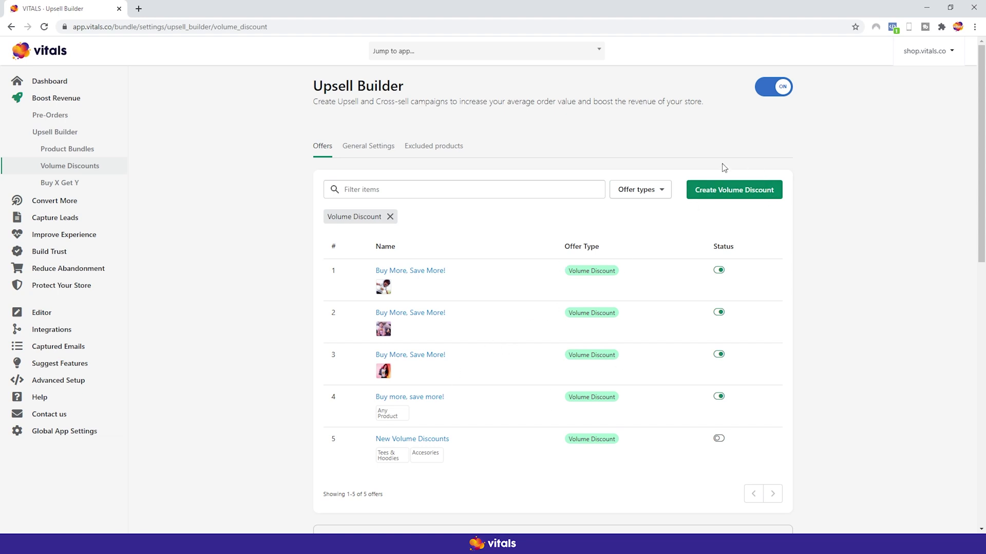
Create a new volume discount titled 'Test1' with its status set to Enabled
{"action": "left_click", "coordinate": [733, 191]}
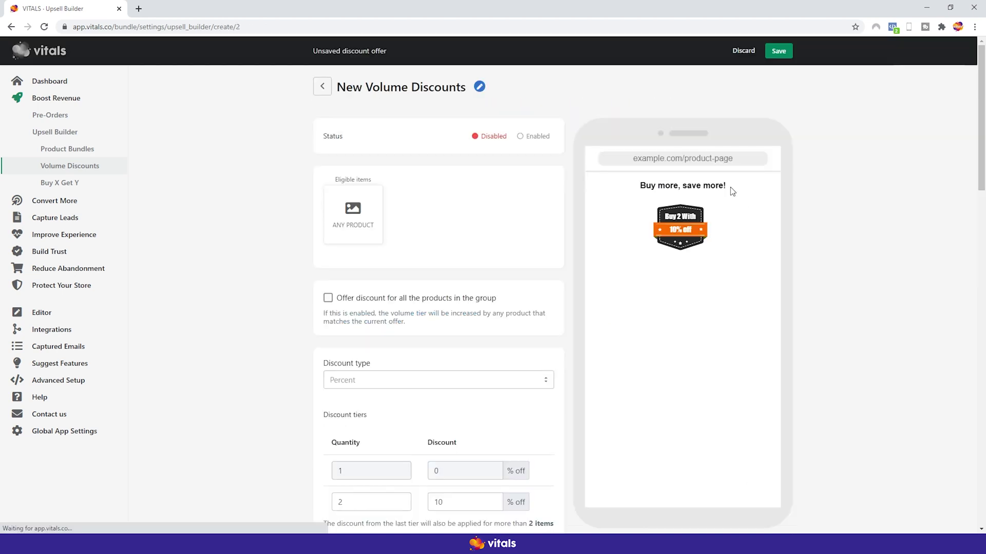
{"action": "left_click", "coordinate": [478, 87]}
{"action": "left_click_drag", "start_coordinate": [453, 85], "coordinate": [322, 88]}
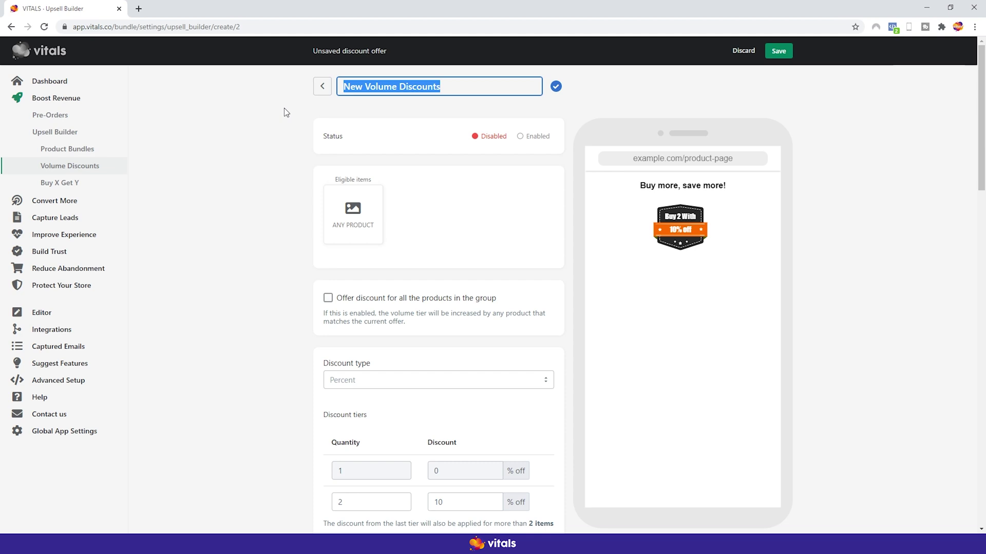
{"action": "type", "text": "Test1"}
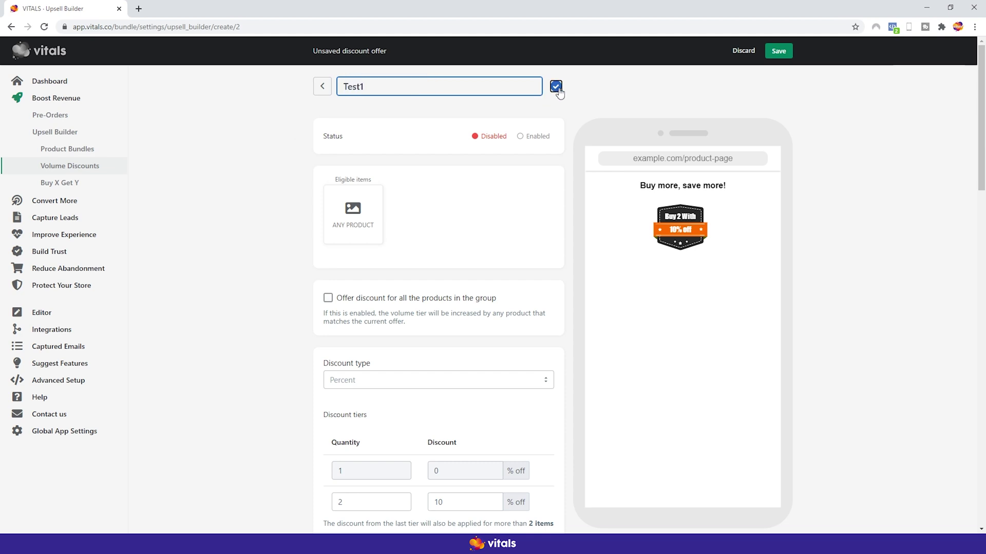
{"action": "left_click", "coordinate": [556, 86]}
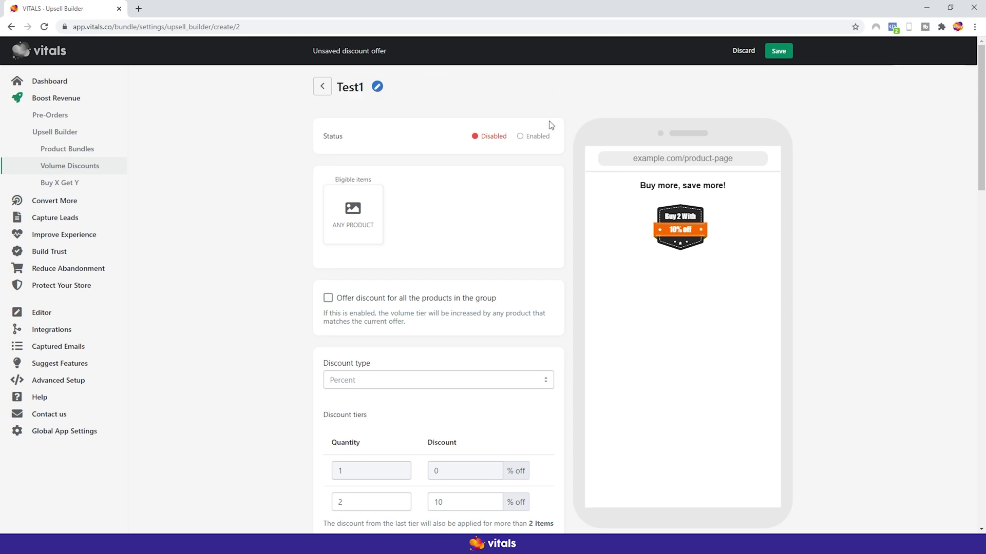
{"action": "left_click", "coordinate": [520, 137]}
{"action": "left_click", "coordinate": [351, 213]}
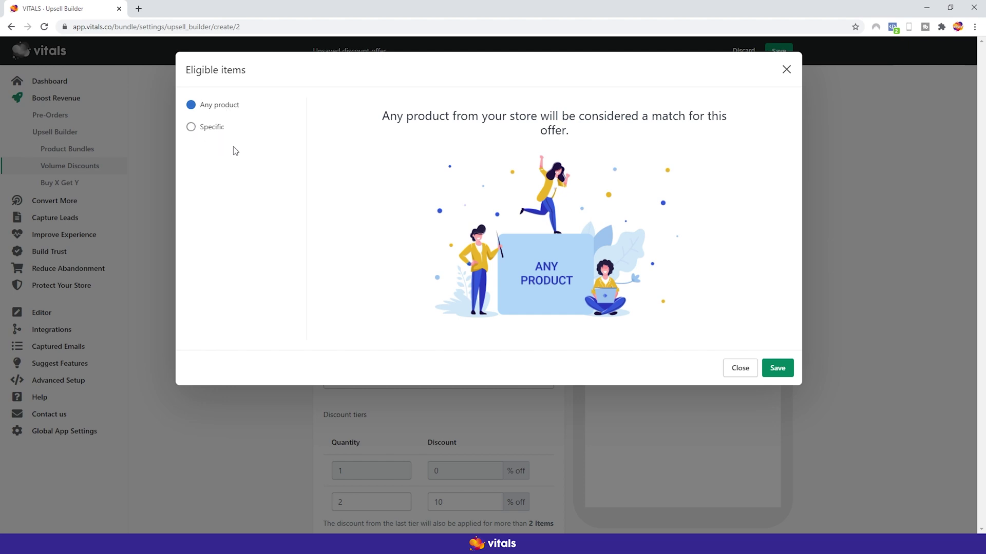
Limit Test1's eligible items to both Mug products and the Tees & Hoodies collection
{"action": "left_click", "coordinate": [191, 127]}
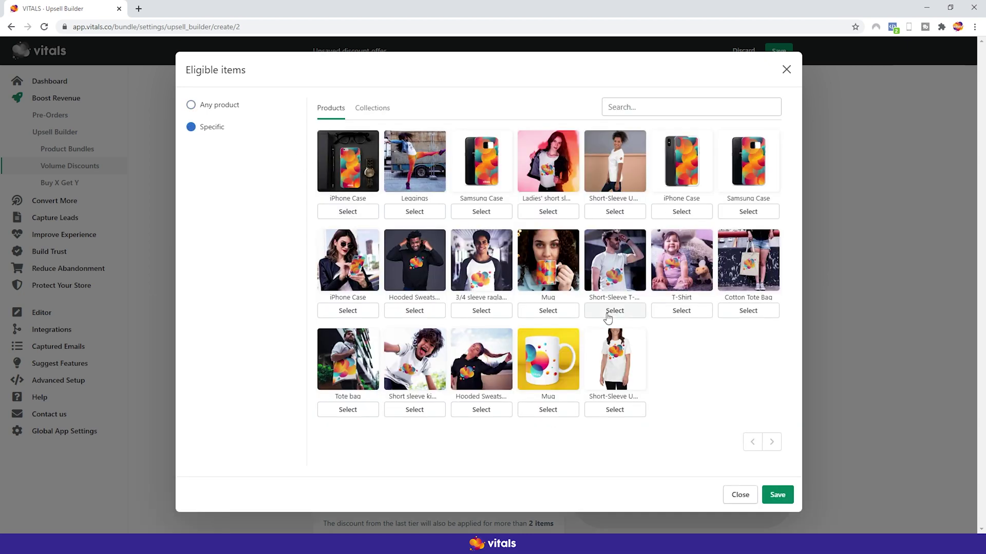
{"action": "left_click", "coordinate": [547, 310]}
{"action": "left_click", "coordinate": [548, 409]}
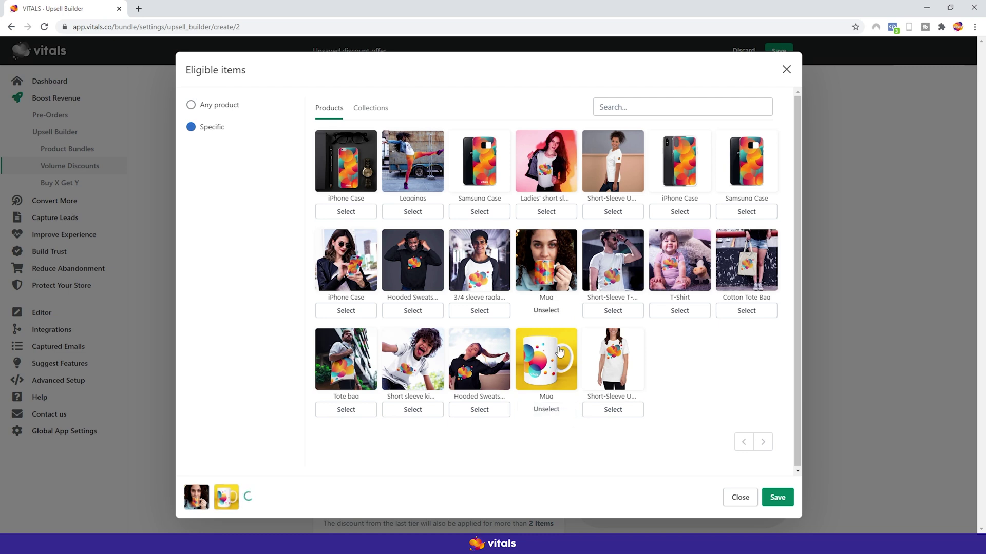
{"action": "left_click", "coordinate": [369, 111]}
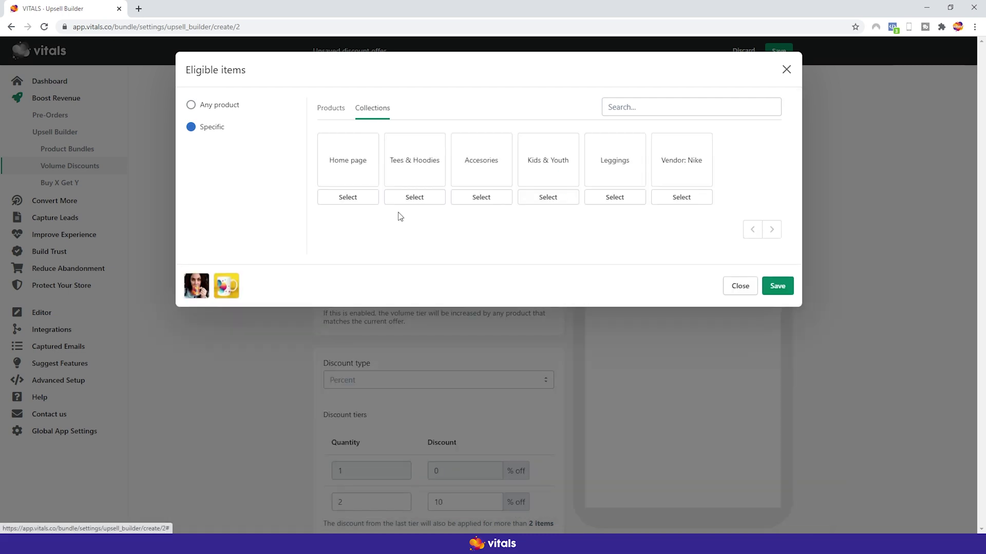
{"action": "left_click", "coordinate": [415, 197]}
{"action": "left_click", "coordinate": [481, 197]}
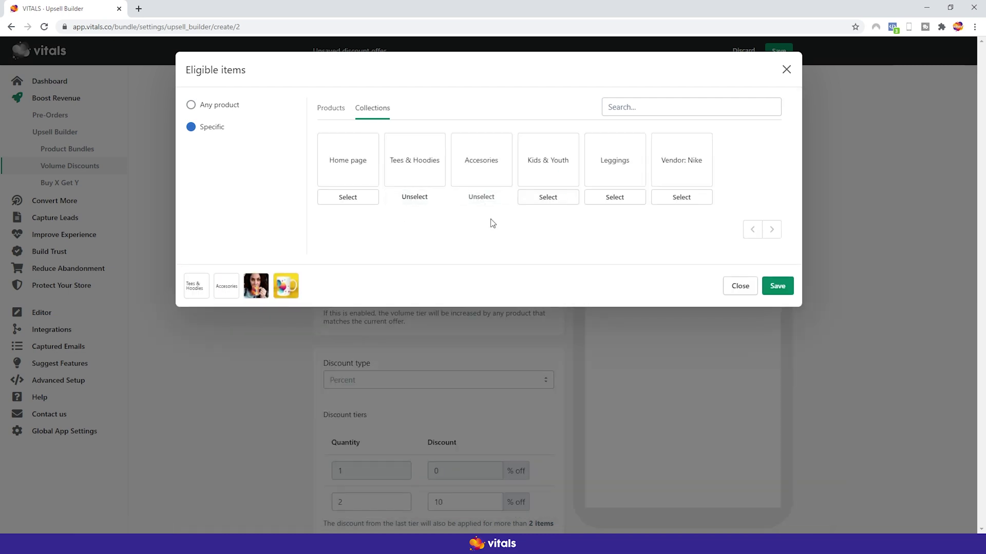
{"action": "left_click", "coordinate": [474, 199]}
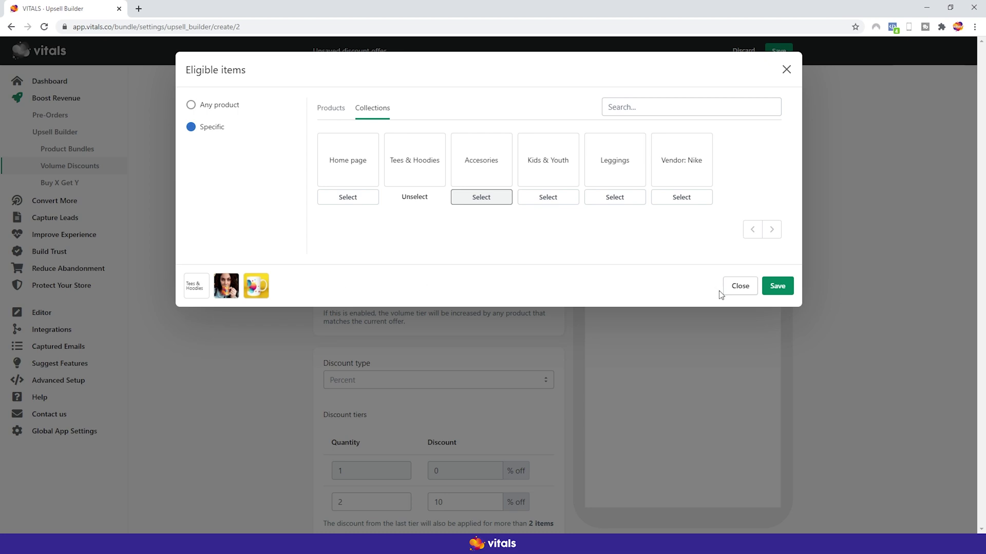
{"action": "left_click", "coordinate": [782, 285]}
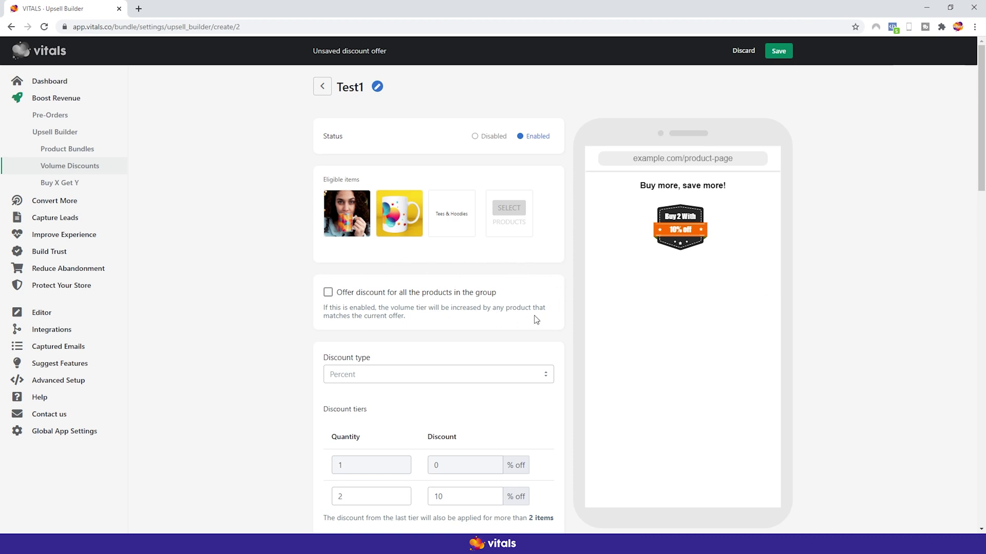
{"action": "left_click", "coordinate": [328, 294]}
{"action": "scroll", "coordinate": [290, 286], "scroll_direction": "down", "scroll_amount": 2}
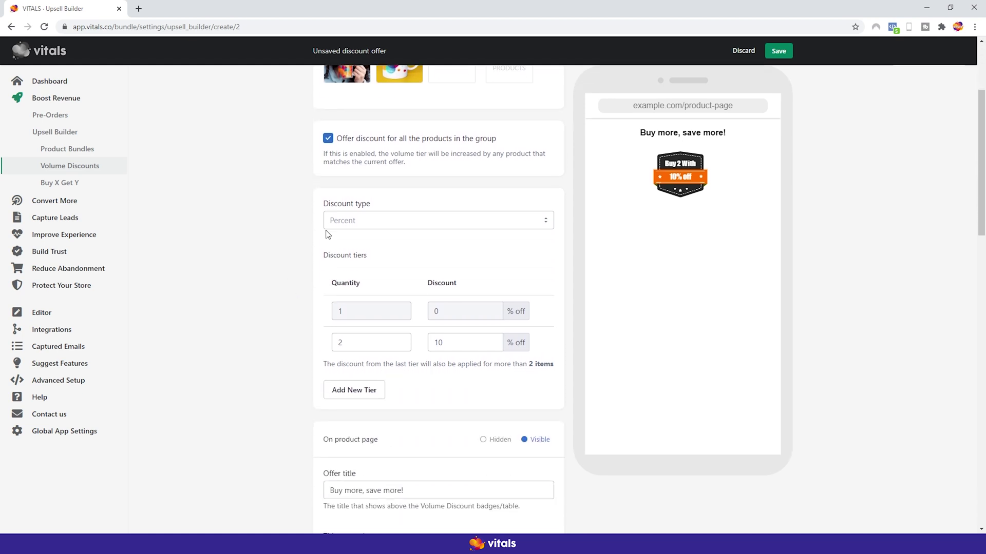
{"action": "left_click", "coordinate": [384, 224]}
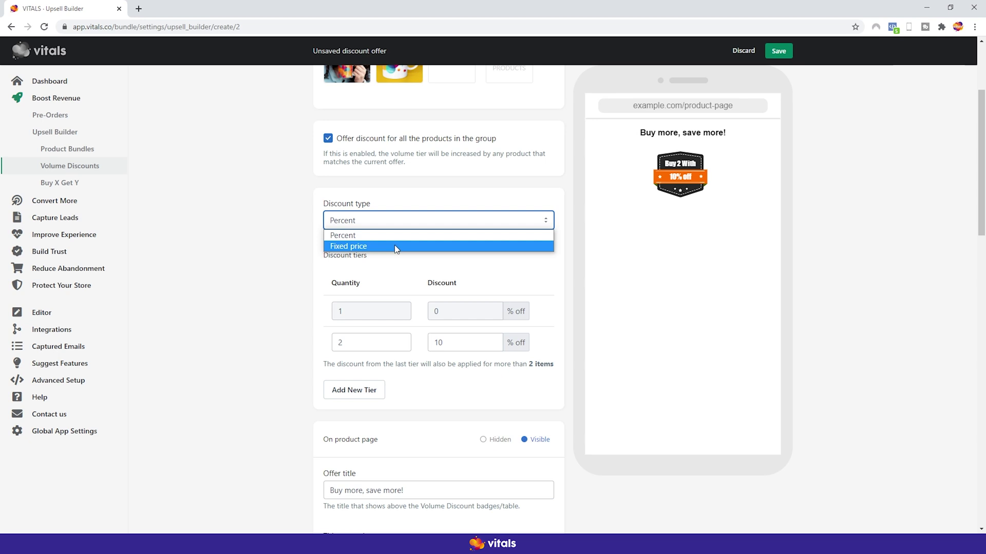
{"action": "left_click", "coordinate": [290, 255]}
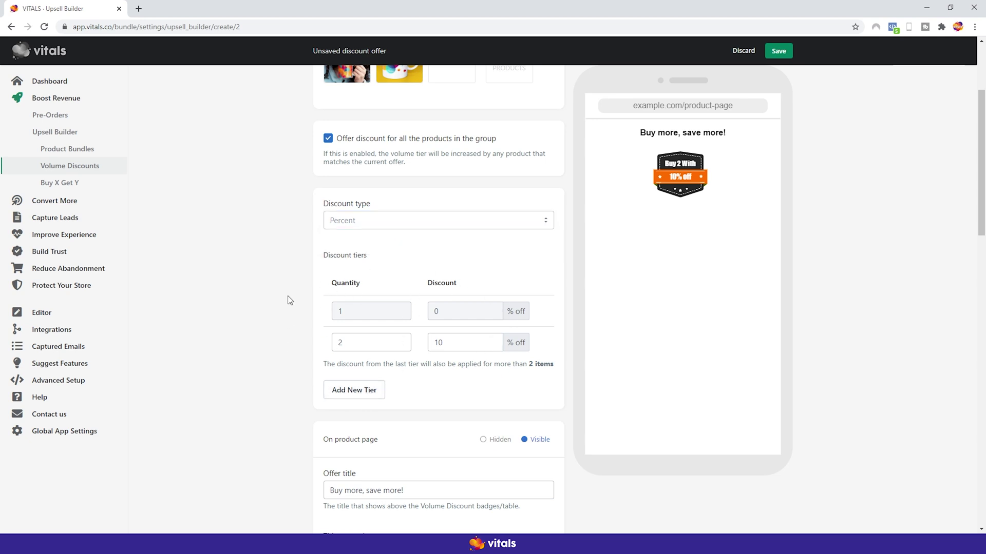
{"action": "scroll", "coordinate": [292, 287], "scroll_direction": "down", "scroll_amount": 3}
{"action": "scroll", "coordinate": [292, 287], "scroll_direction": "down", "scroll_amount": 1}
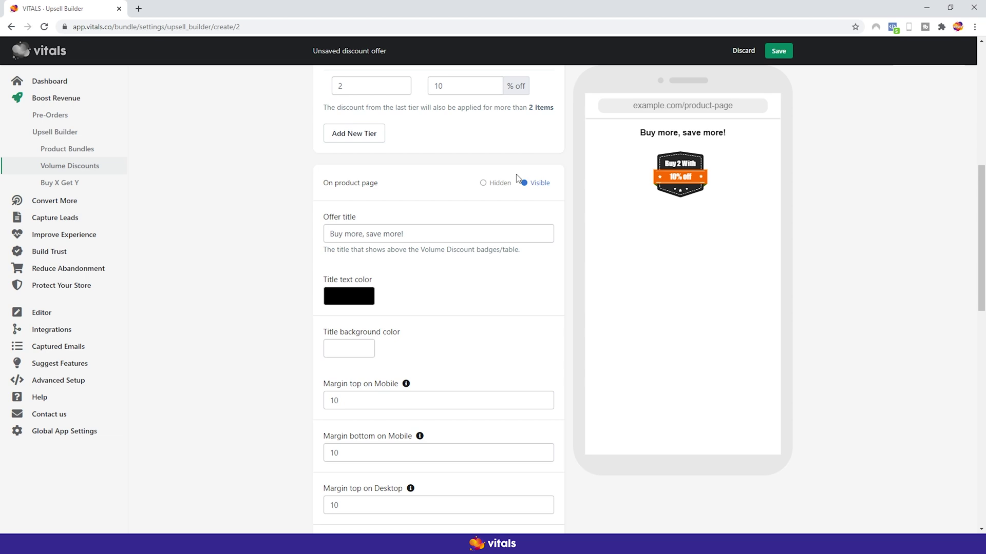
{"action": "scroll", "coordinate": [454, 199], "scroll_direction": "down", "scroll_amount": 1}
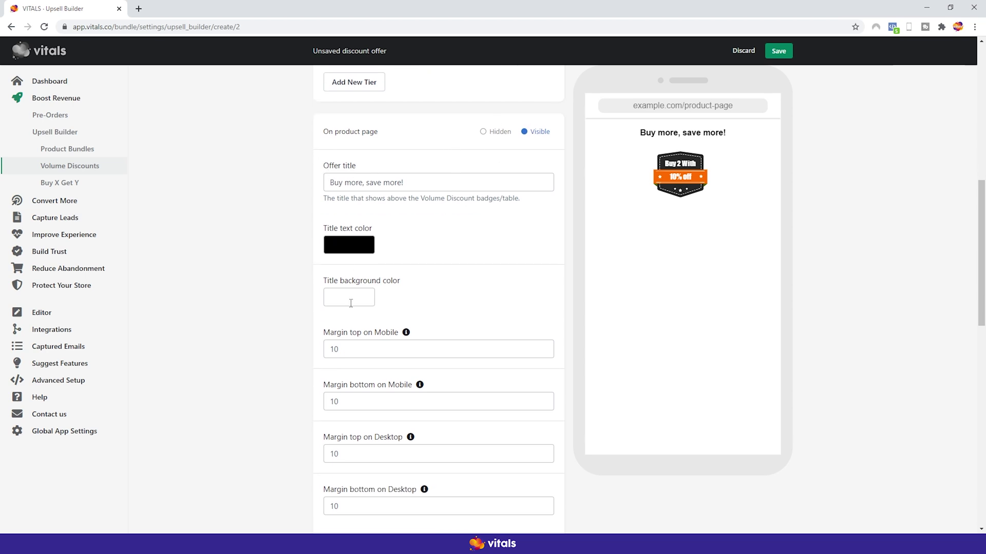
{"action": "scroll", "coordinate": [289, 249], "scroll_direction": "down", "scroll_amount": 2}
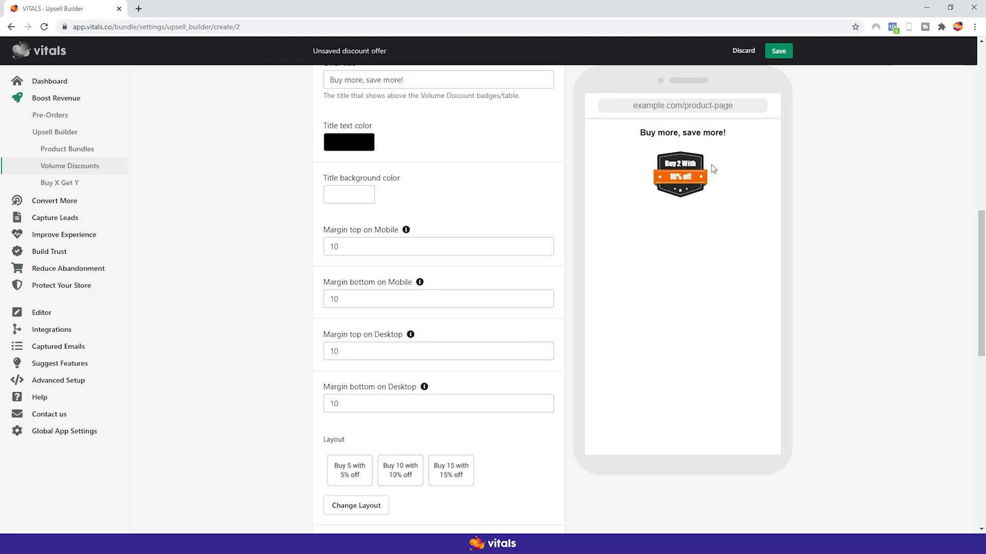
{"action": "scroll", "coordinate": [280, 252], "scroll_direction": "down", "scroll_amount": 1}
{"action": "scroll", "coordinate": [281, 251], "scroll_direction": "down", "scroll_amount": 2}
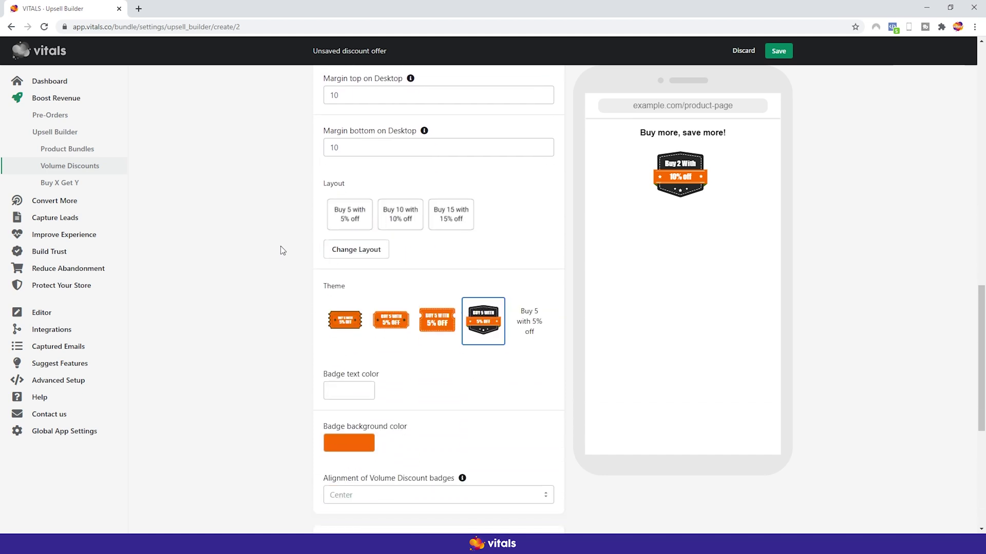
{"action": "left_click", "coordinate": [351, 251]}
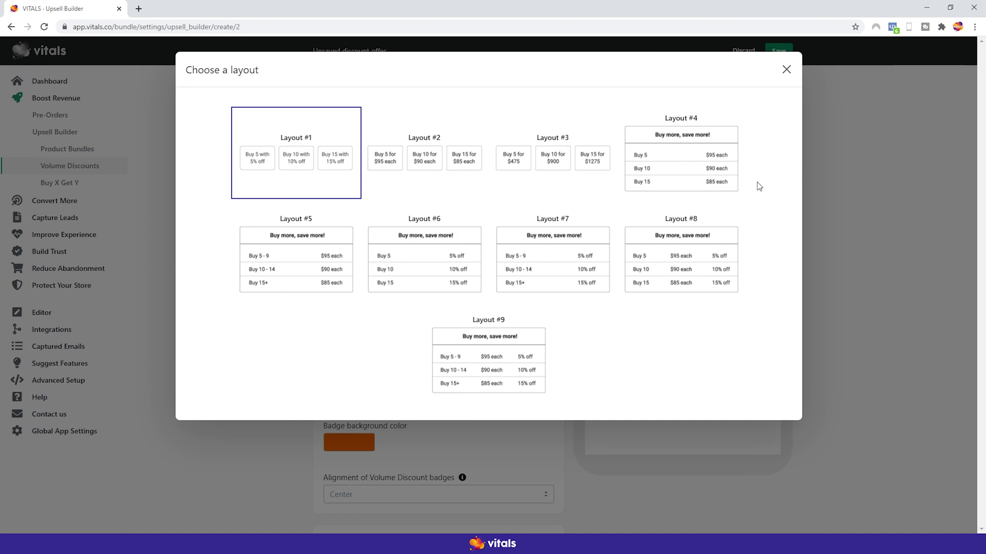
{"action": "left_click", "coordinate": [786, 69]}
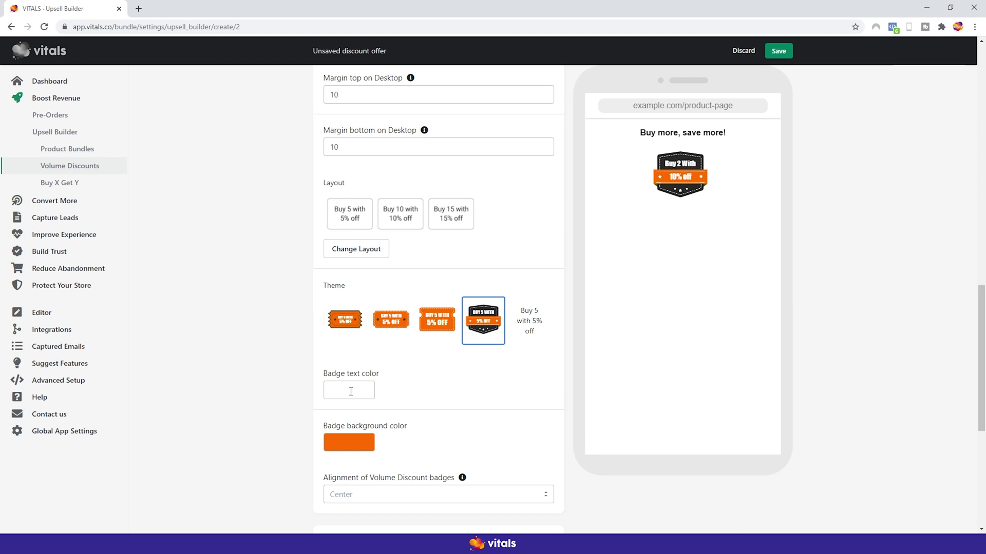
{"action": "scroll", "coordinate": [381, 497], "scroll_direction": "down", "scroll_amount": 4}
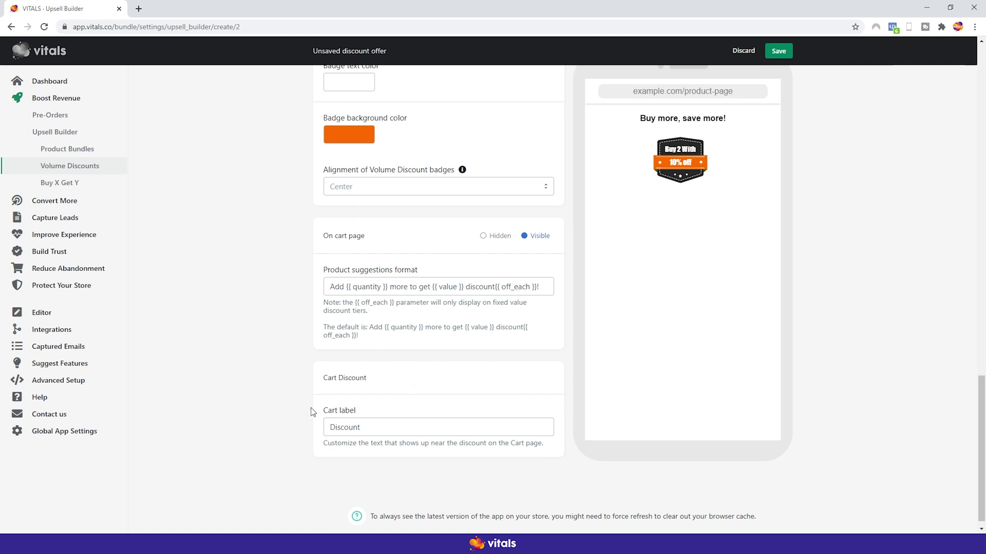
Save the Test1 volume discount offer
{"action": "left_click", "coordinate": [774, 49]}
Go back to the Volume Discounts list, then open the store account menu
{"action": "left_click", "coordinate": [77, 164]}
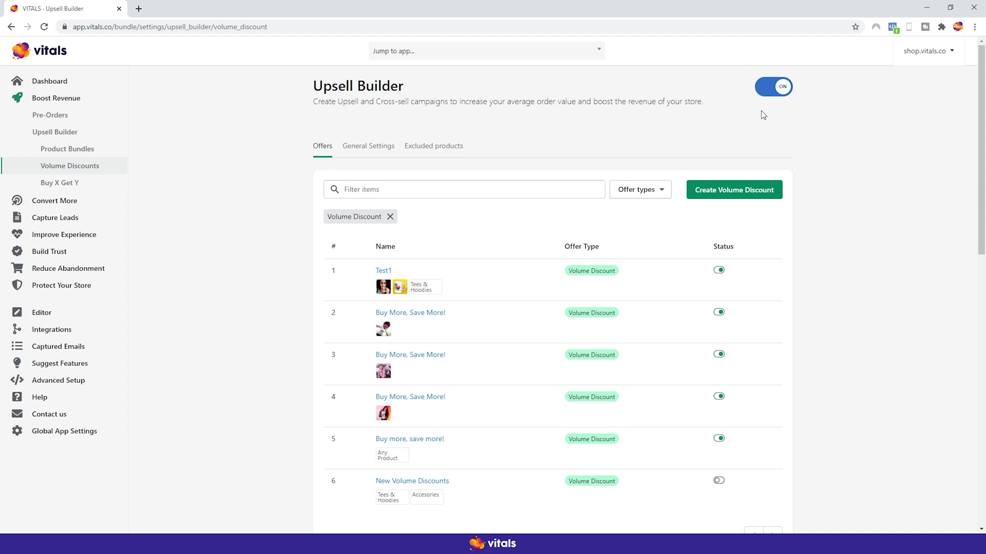
{"action": "left_click", "coordinate": [912, 59]}
Open the live storefront, view the Mug product page, and go to the cart
{"action": "left_click", "coordinate": [918, 116]}
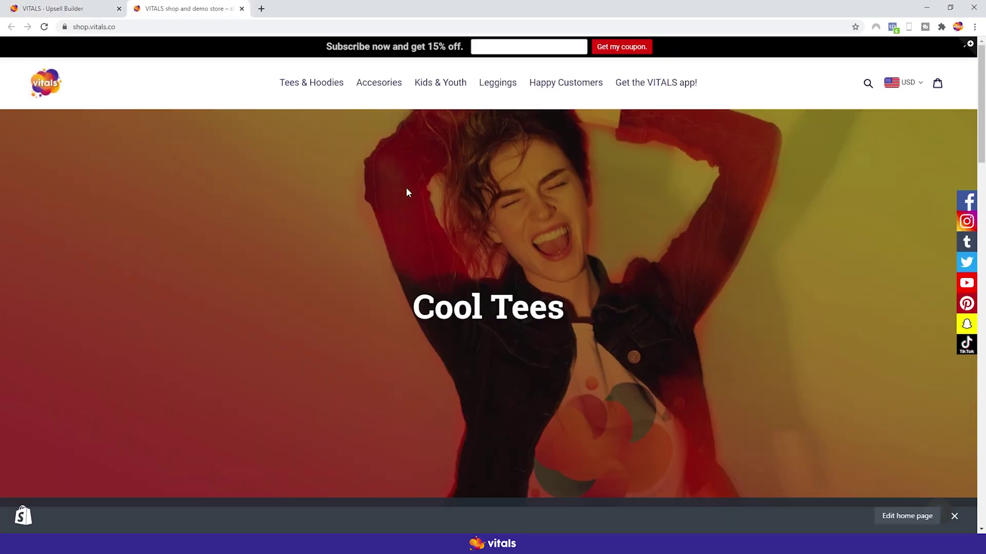
{"action": "scroll", "coordinate": [407, 192], "scroll_direction": "down", "scroll_amount": 5}
{"action": "scroll", "coordinate": [409, 198], "scroll_direction": "down", "scroll_amount": 2}
{"action": "scroll", "coordinate": [409, 198], "scroll_direction": "down", "scroll_amount": 3}
{"action": "scroll", "coordinate": [411, 192], "scroll_direction": "down", "scroll_amount": 4}
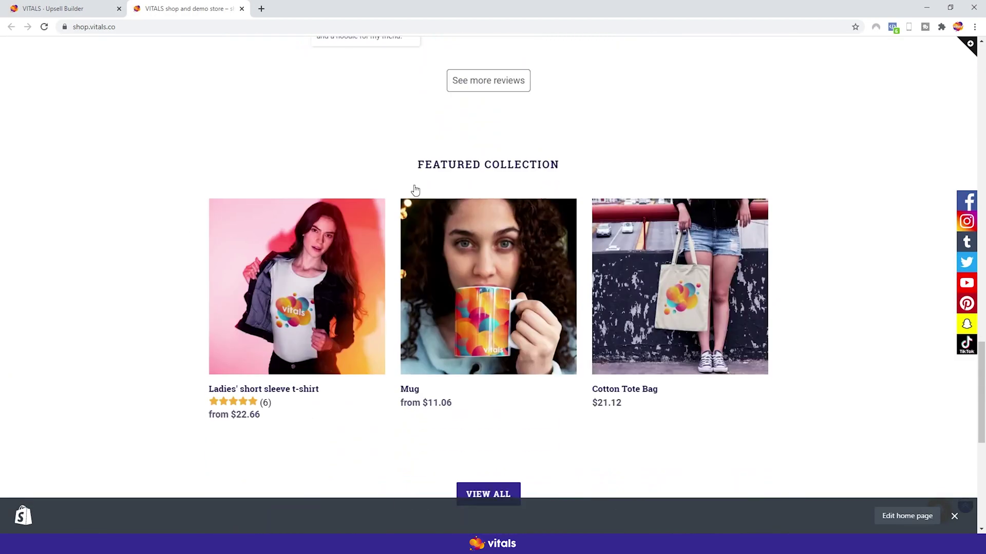
{"action": "scroll", "coordinate": [415, 190], "scroll_direction": "down", "scroll_amount": 1}
{"action": "left_click", "coordinate": [459, 220]}
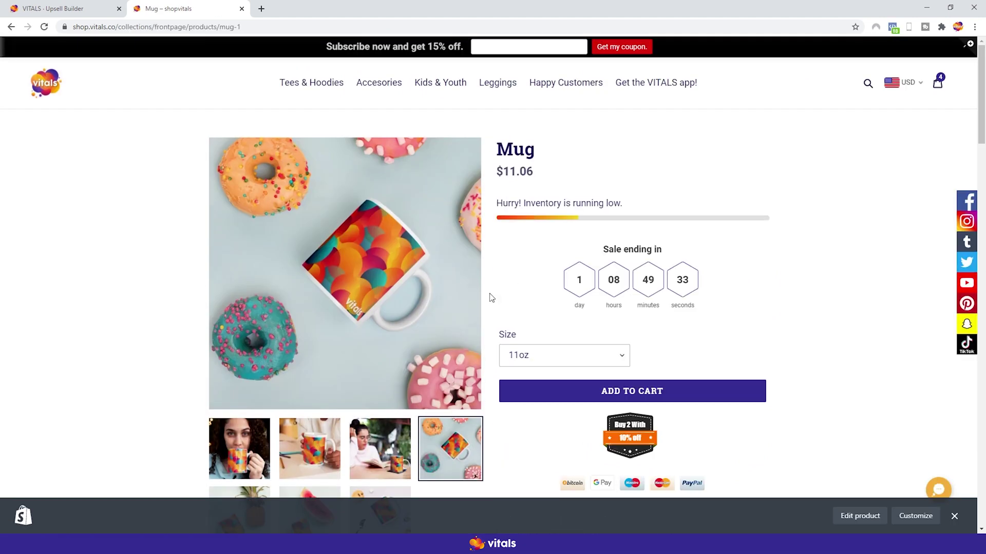
{"action": "scroll", "coordinate": [490, 297], "scroll_direction": "down", "scroll_amount": 1}
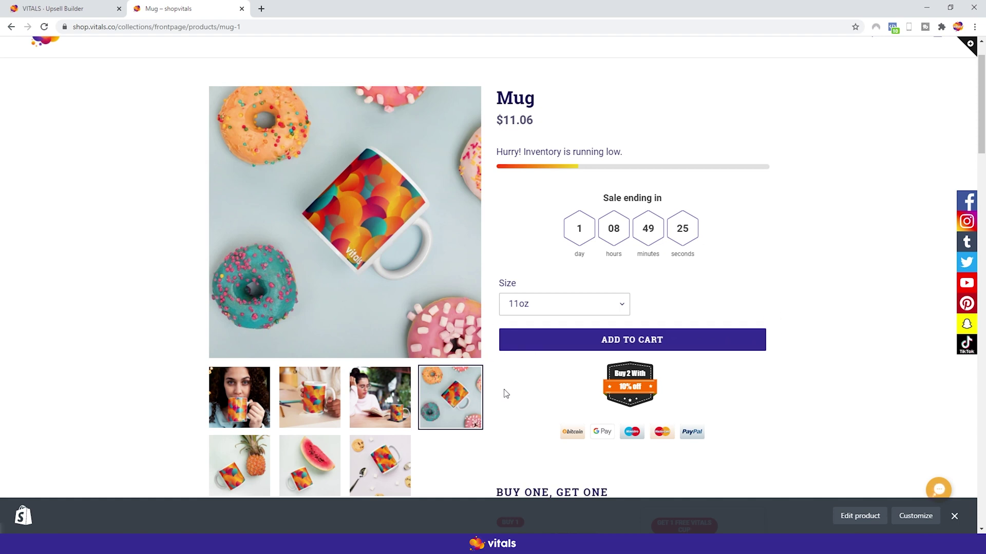
{"action": "left_click", "coordinate": [621, 381]}
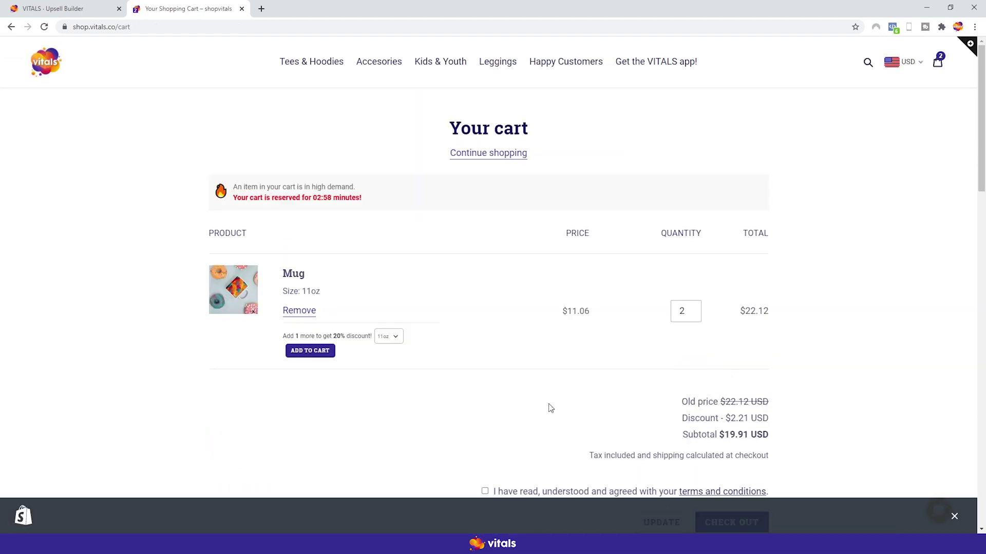
Drop the cart to one Mug, re-add a second from the suggestion, then return to Vitals
{"action": "left_click", "coordinate": [694, 315]}
{"action": "scroll", "coordinate": [616, 330], "scroll_direction": "down", "scroll_amount": 1}
{"action": "left_click", "coordinate": [663, 416]}
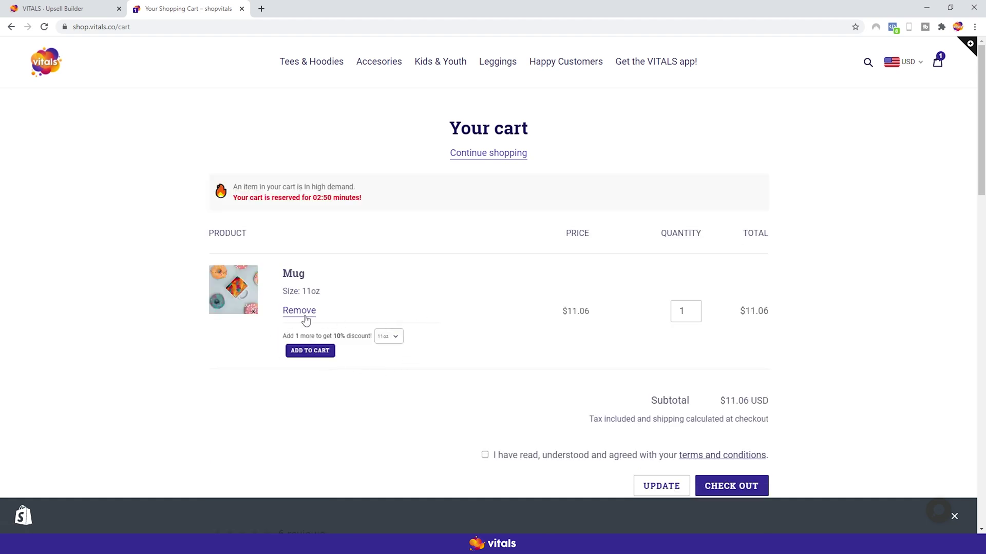
{"action": "left_click", "coordinate": [324, 352]}
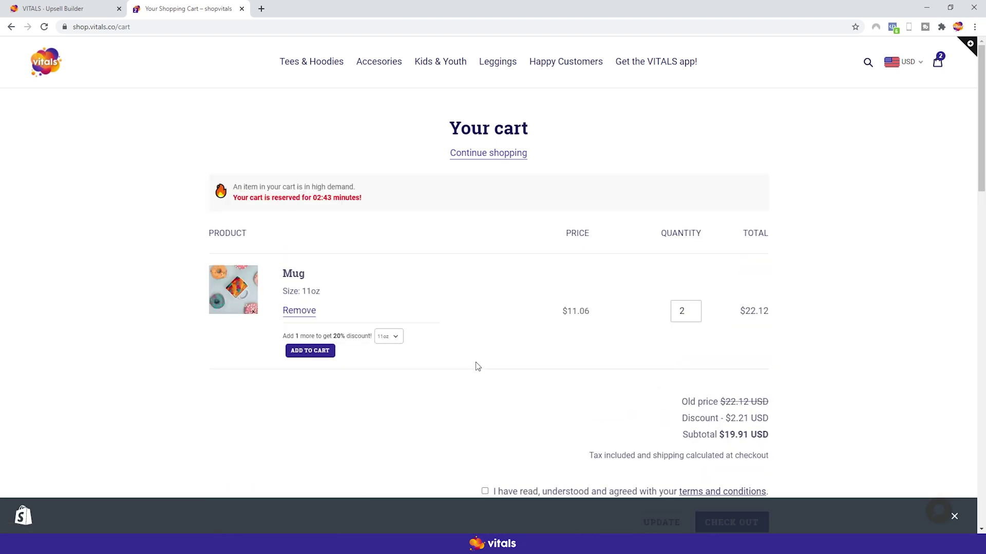
{"action": "scroll", "coordinate": [488, 346], "scroll_direction": "down", "scroll_amount": 1}
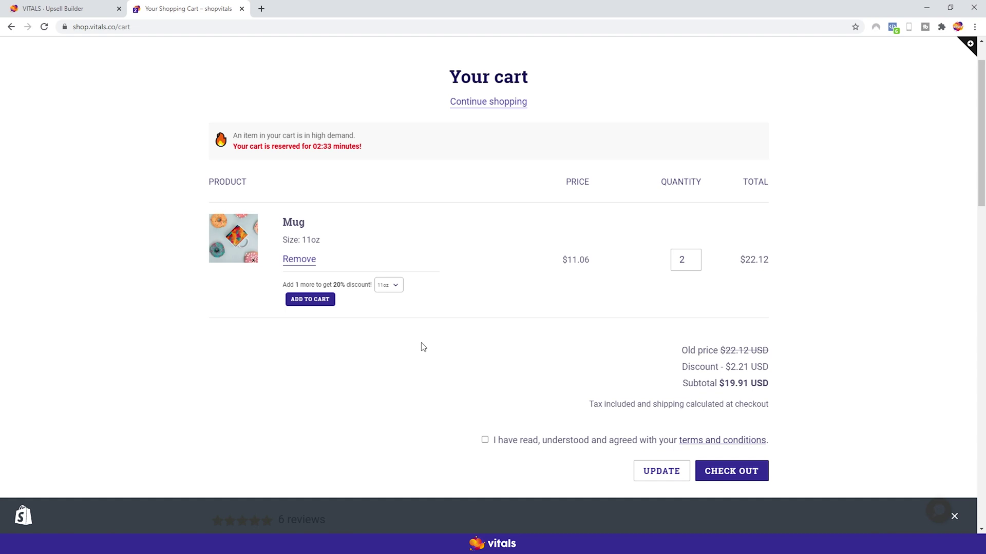
{"action": "left_click", "coordinate": [91, 5]}
{"action": "scroll", "coordinate": [285, 246], "scroll_direction": "down", "scroll_amount": 4}
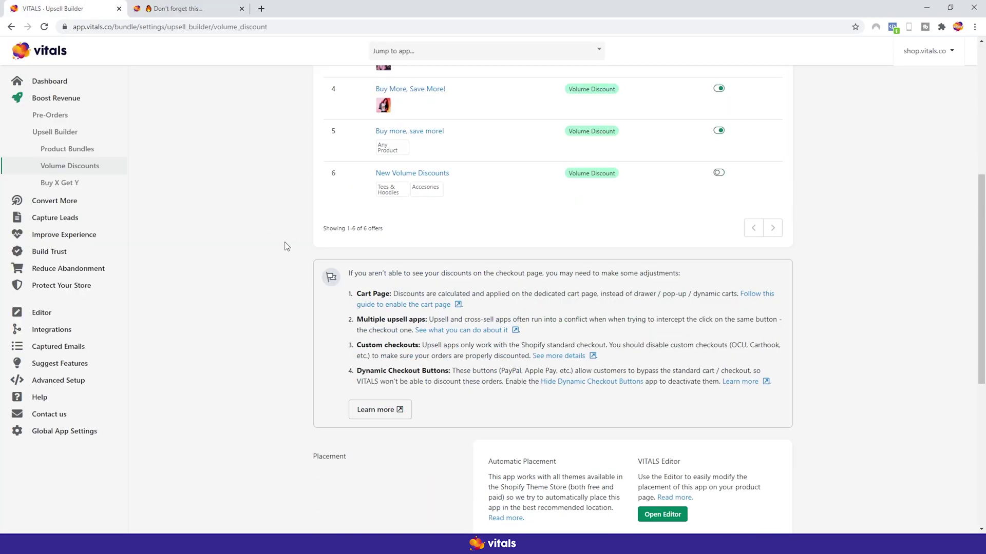
{"action": "scroll", "coordinate": [298, 260], "scroll_direction": "down", "scroll_amount": 4}
{"action": "scroll", "coordinate": [304, 259], "scroll_direction": "up", "scroll_amount": 1}
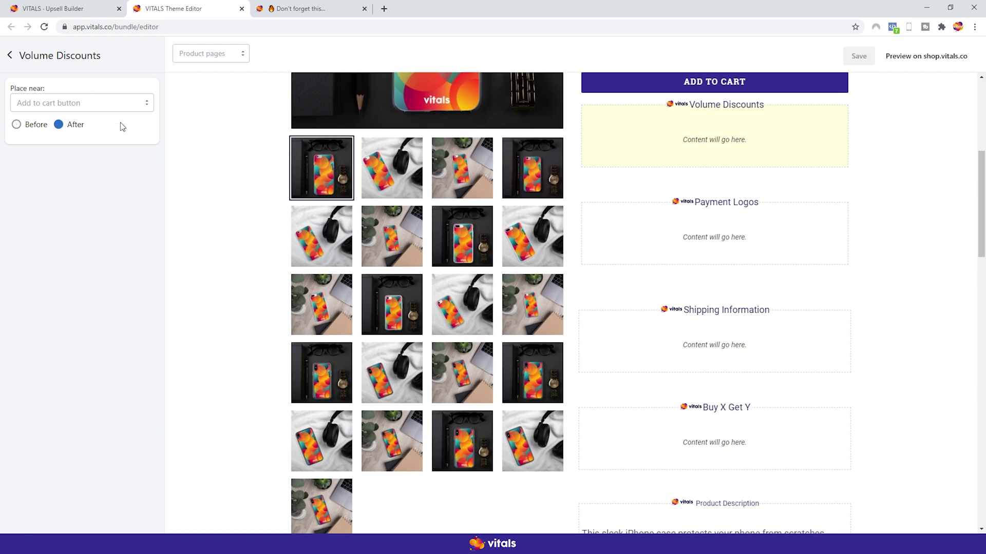
Start deleting the volume discount offer but cancel, keeping Test1, and reopen Volume Discounts
{"action": "left_click", "coordinate": [93, 8]}
{"action": "scroll", "coordinate": [294, 263], "scroll_direction": "up", "scroll_amount": 4}
{"action": "scroll", "coordinate": [293, 263], "scroll_direction": "up", "scroll_amount": 3}
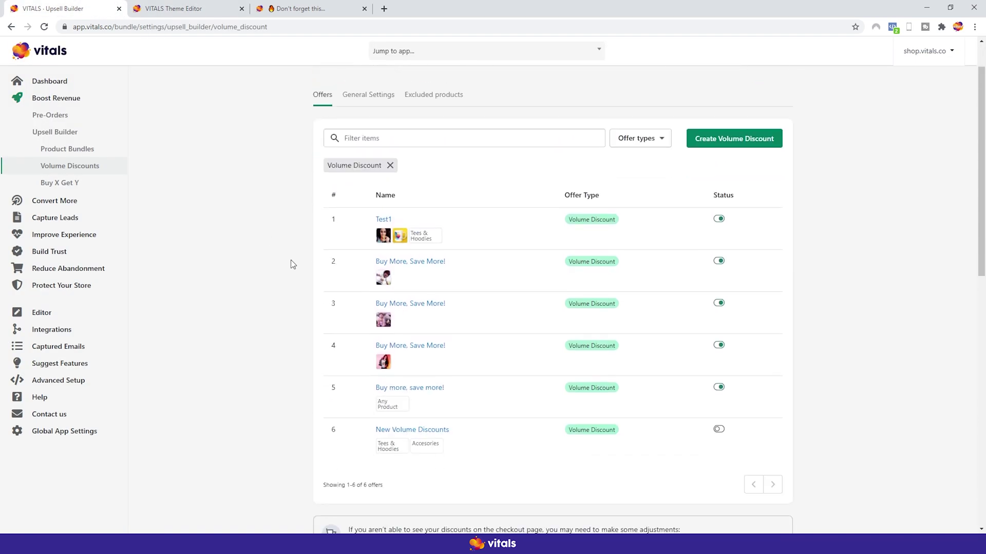
{"action": "scroll", "coordinate": [285, 239], "scroll_direction": "down", "scroll_amount": 5}
{"action": "scroll", "coordinate": [298, 238], "scroll_direction": "down", "scroll_amount": 5}
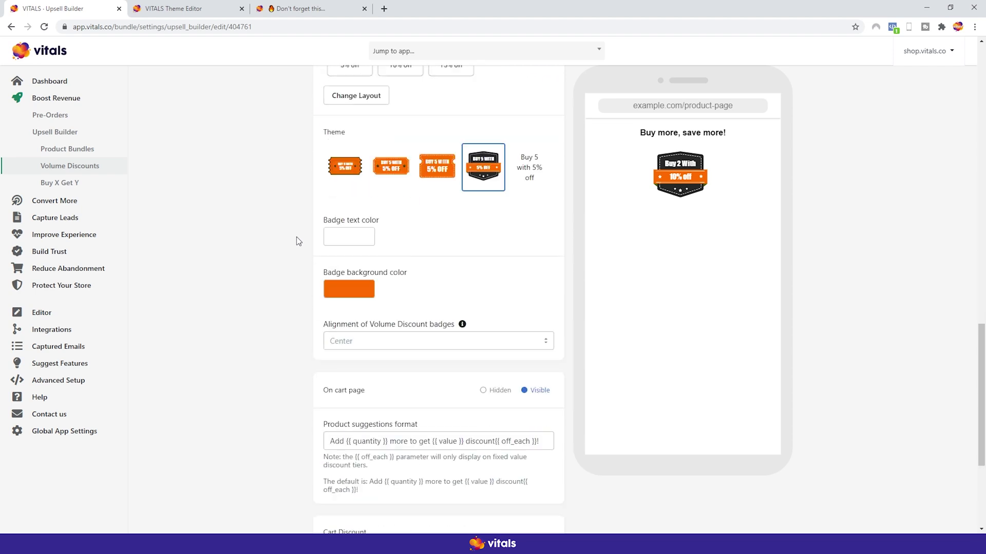
{"action": "scroll", "coordinate": [297, 239], "scroll_direction": "down", "scroll_amount": 3}
{"action": "left_click", "coordinate": [352, 438]}
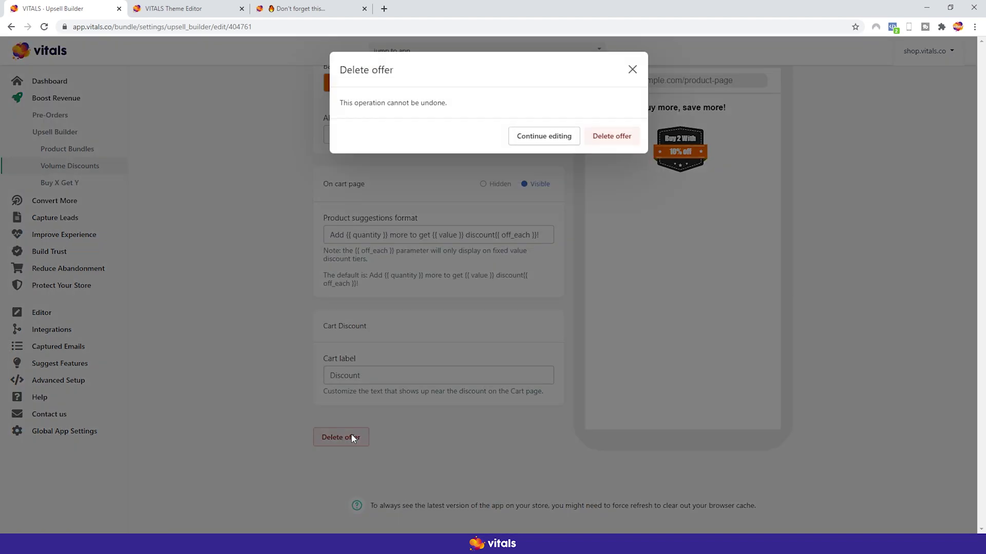
{"action": "left_click", "coordinate": [633, 70]}
{"action": "left_click", "coordinate": [91, 166]}
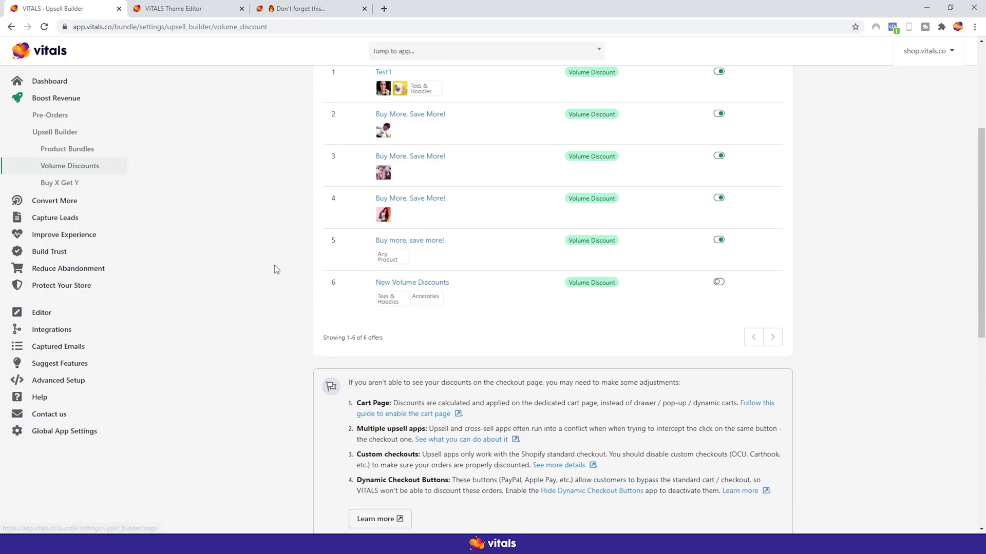
{"action": "scroll", "coordinate": [277, 266], "scroll_direction": "down", "scroll_amount": 5}
{"action": "scroll", "coordinate": [279, 266], "scroll_direction": "down", "scroll_amount": 3}
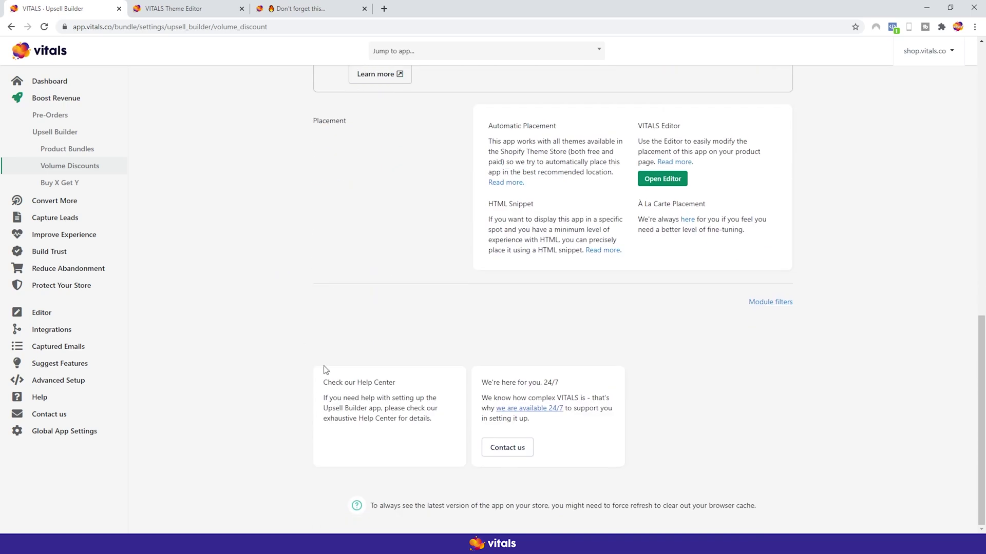